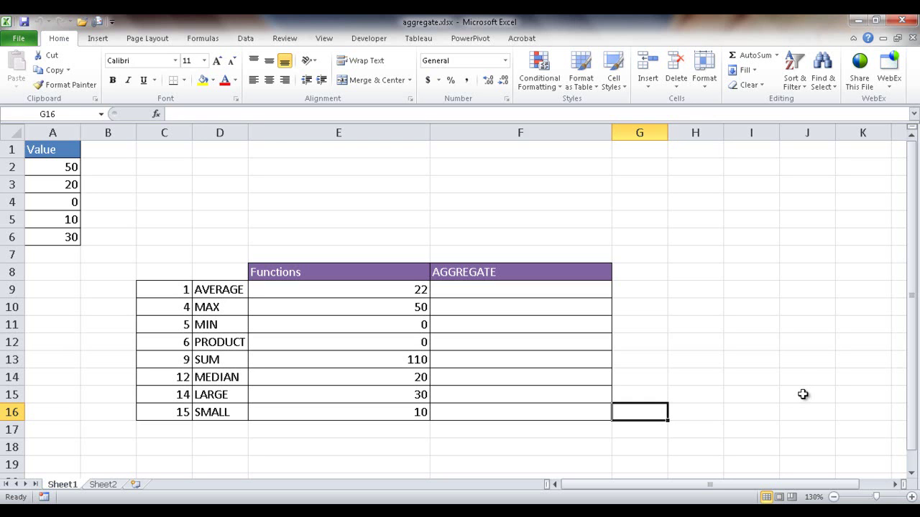
Switch to Sheet2 to view the AGGREGATE function-number and options reference images
left_click(104, 485)
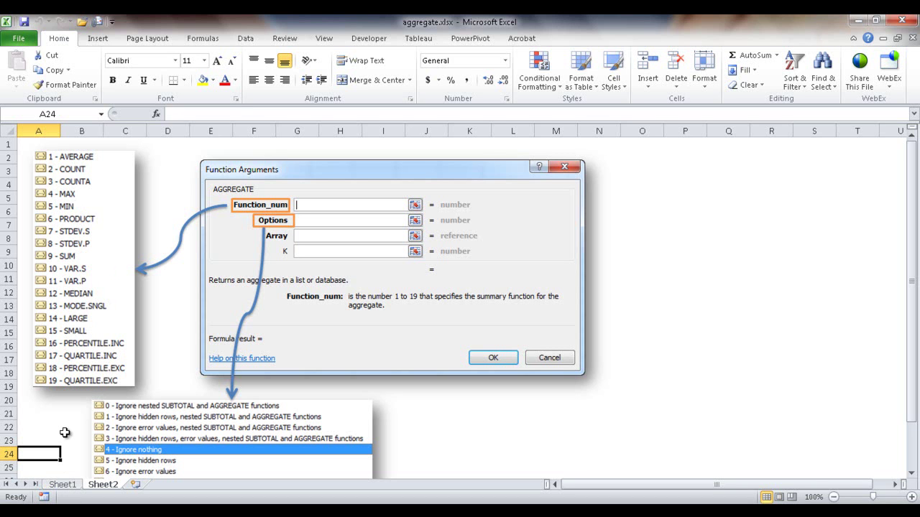
Return to Sheet1 and review the AVERAGE, MAX, MIN, PRODUCT and SUM formulas in E9:E13
left_click(64, 485)
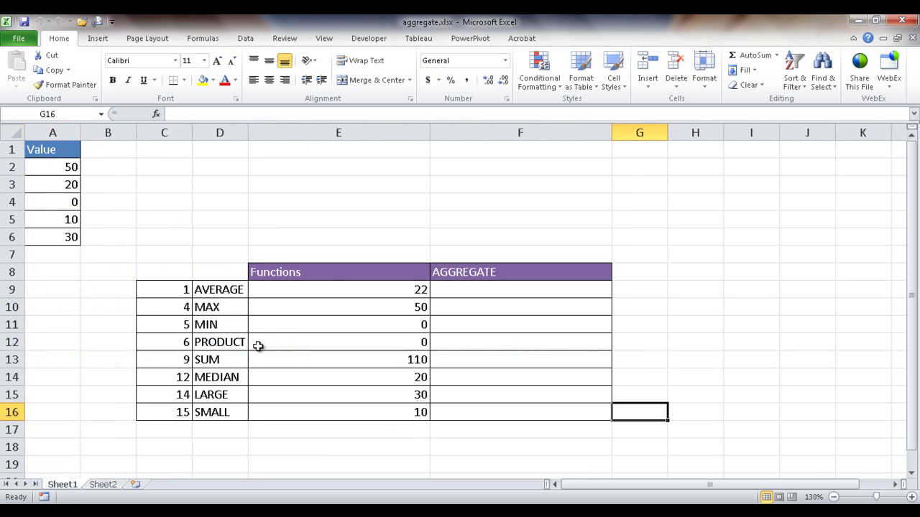
left_click(235, 289)
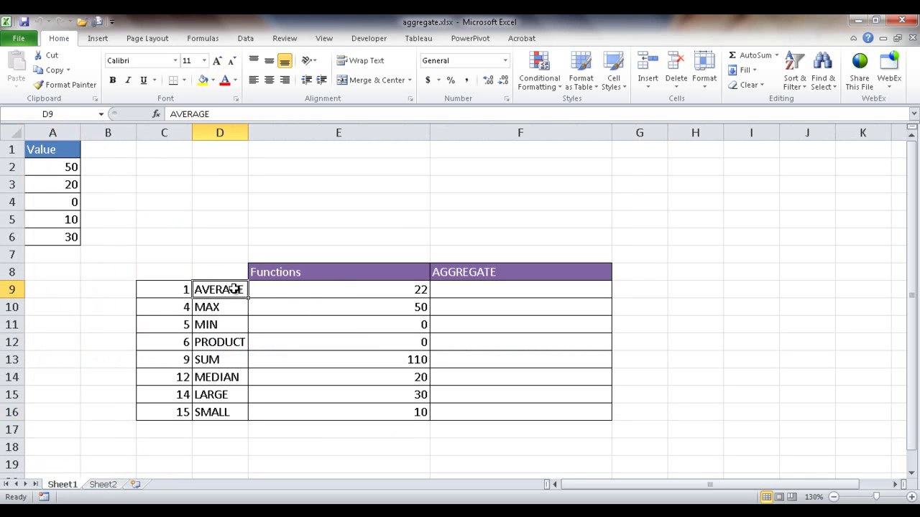
left_click(304, 291)
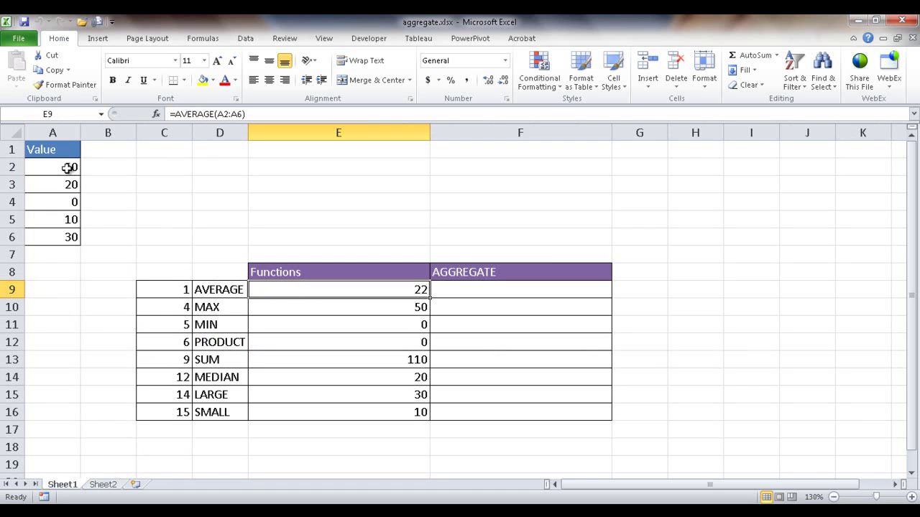
left_click(345, 307)
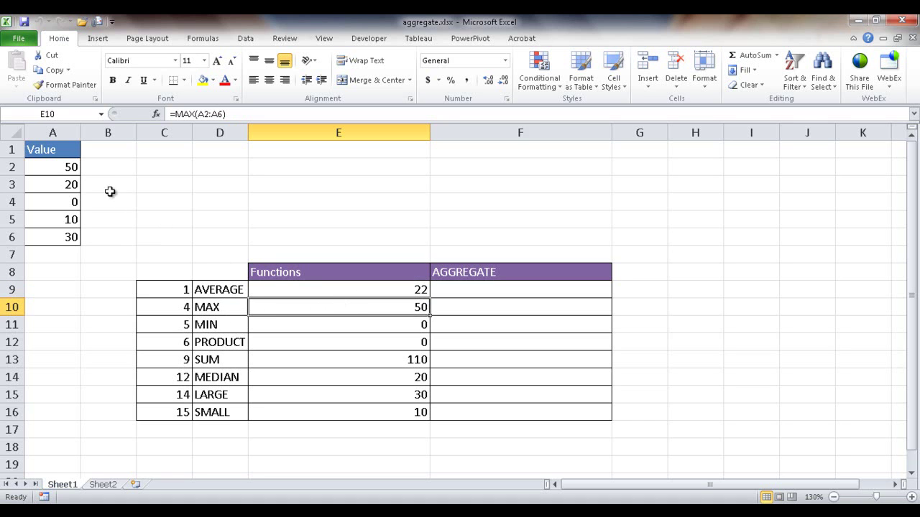
left_click(307, 323)
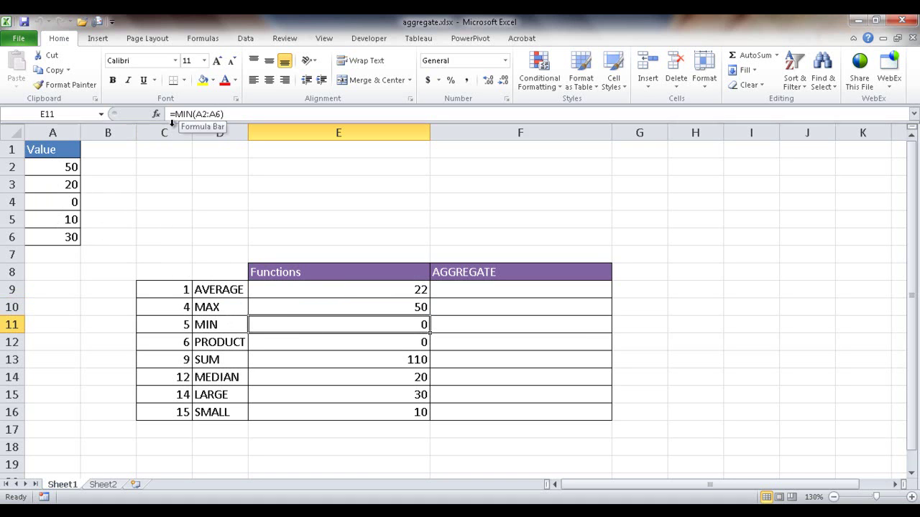
left_click(306, 342)
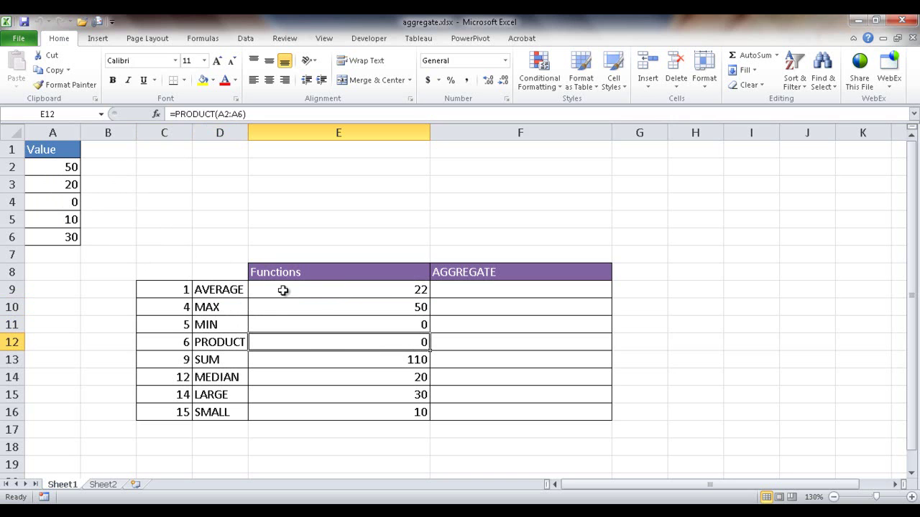
left_click(371, 362)
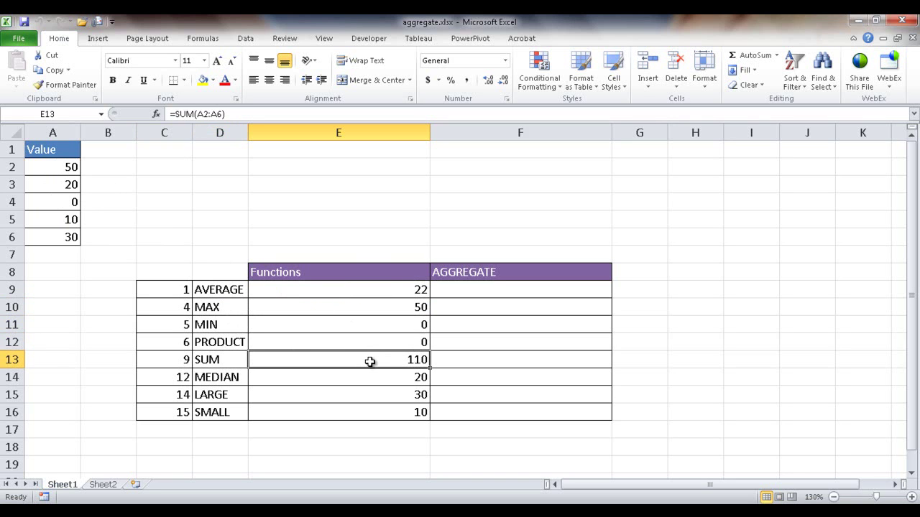
Review the MEDIAN, LARGE and SMALL formulas in E14:E16, noting the zero in A4
left_click(361, 377)
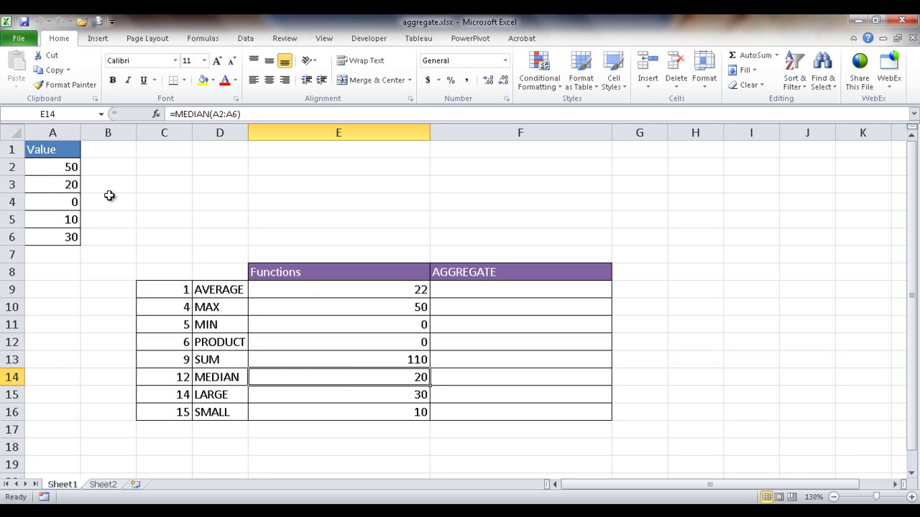
left_click(323, 396)
left_click(324, 416)
left_click(326, 395)
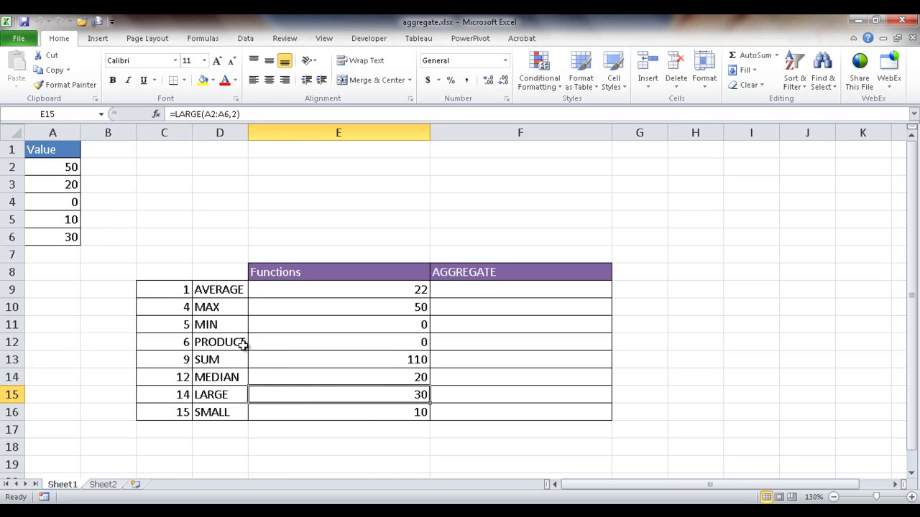
left_click(336, 413)
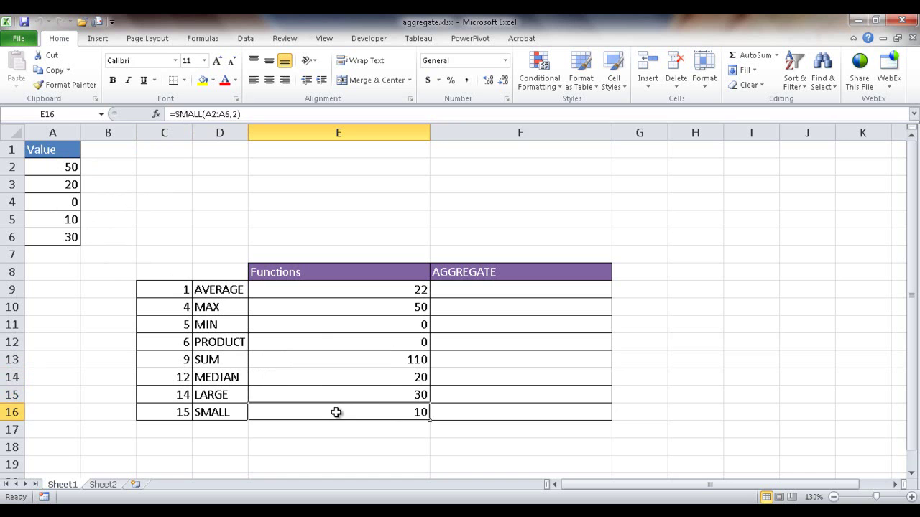
left_click(61, 201)
left_click(354, 296)
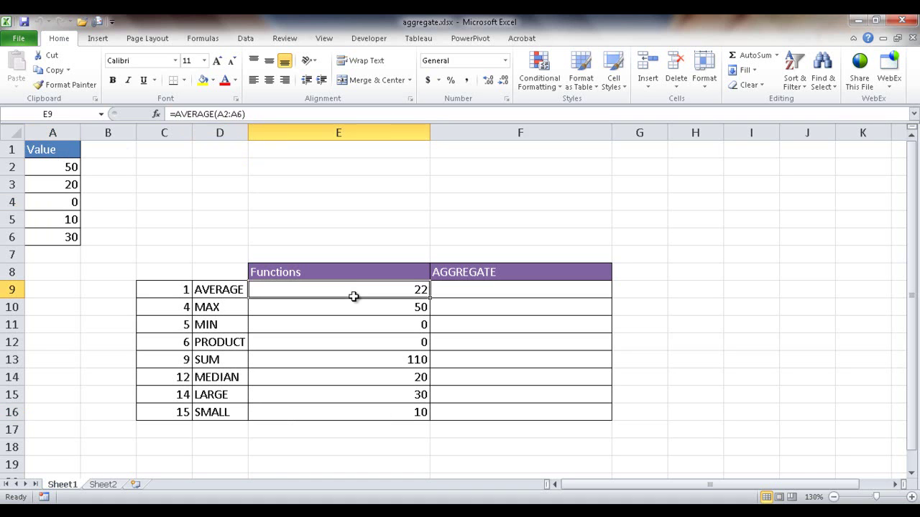
Replace the zero in A4 with =0/0, producing a #DIV/0! error
left_click(58, 202)
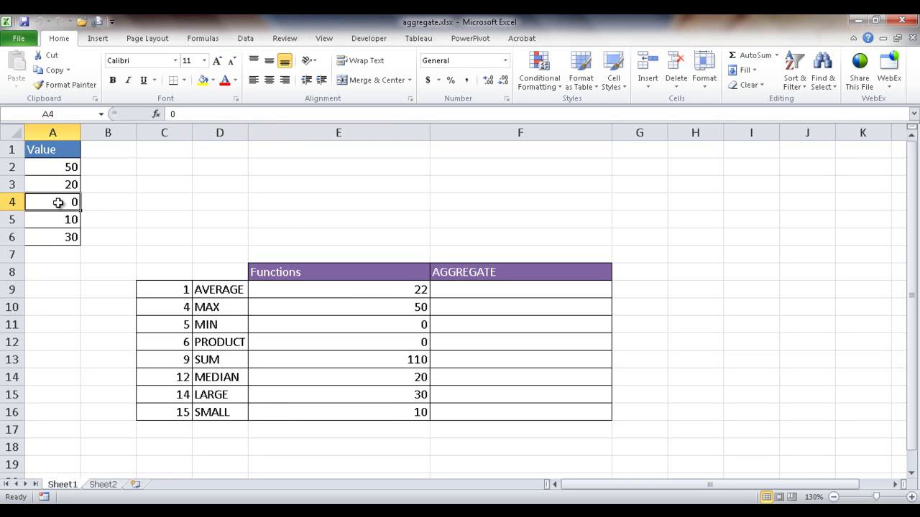
type("=0/0")
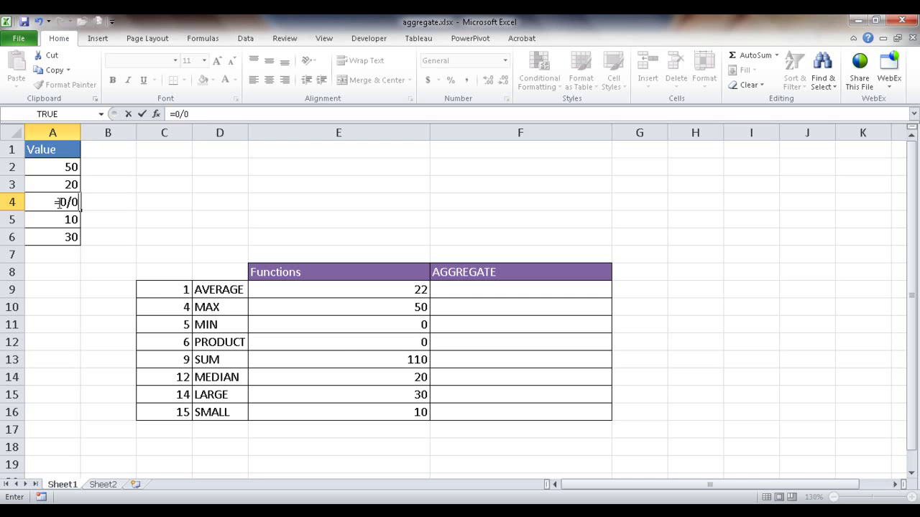
key("Return")
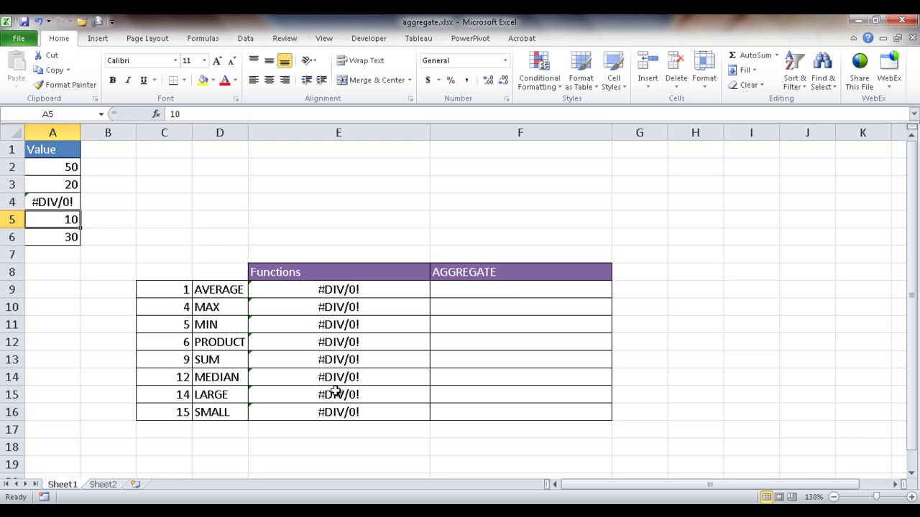
In F9 begin =AGGREGATE(C9, and choose option 7 to ignore hidden rows and errors
left_click(515, 288)
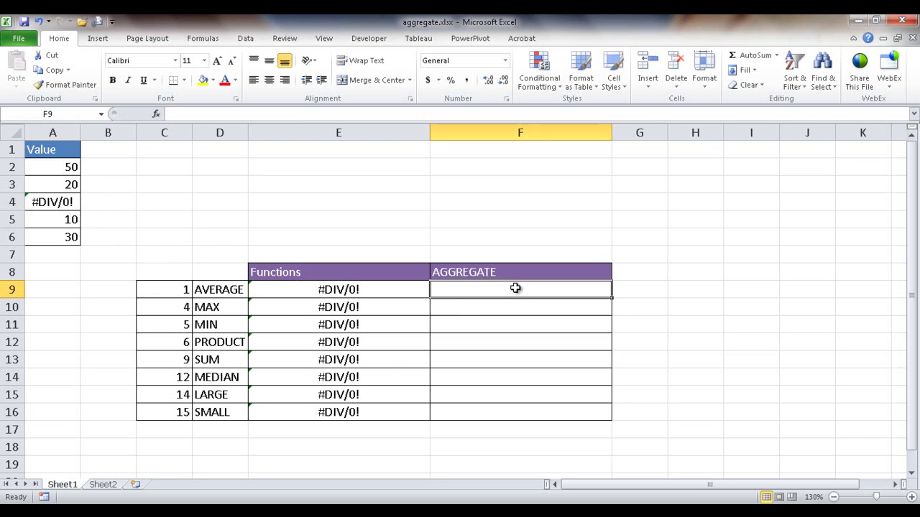
type("=")
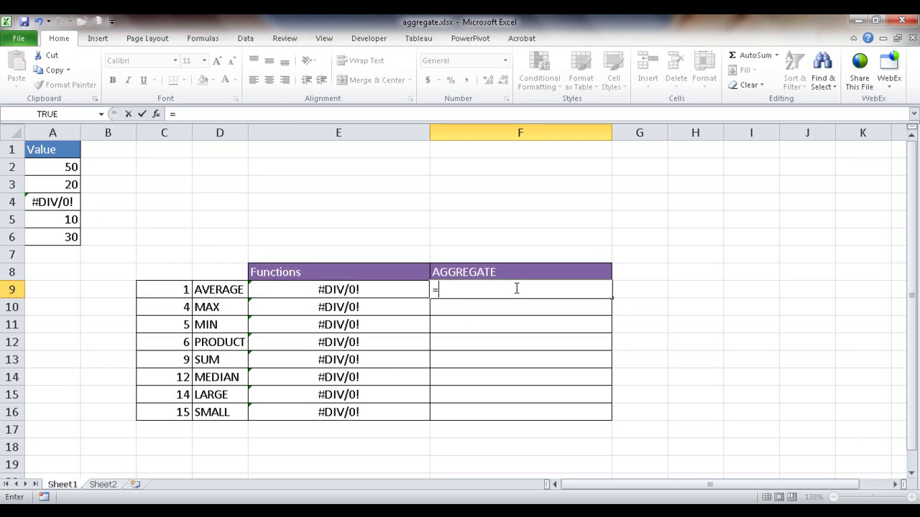
type("agg")
key("Tab")
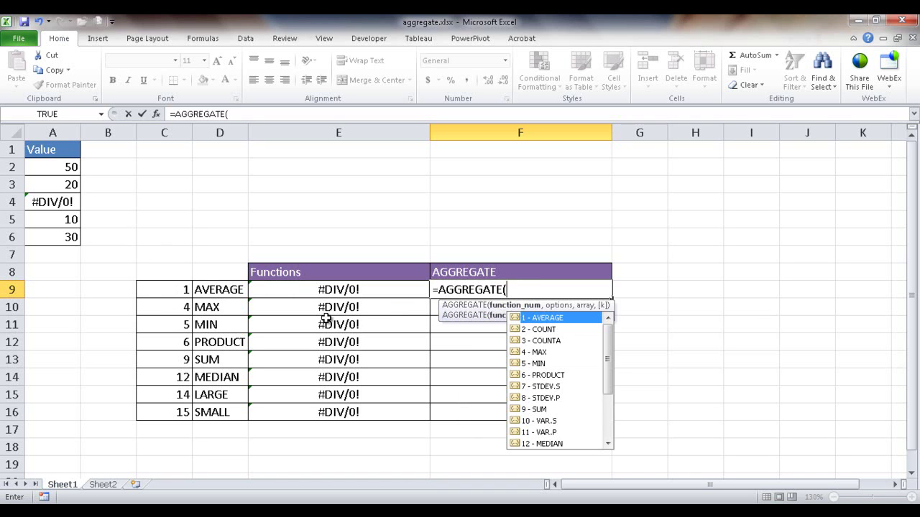
left_click(176, 292)
type(",")
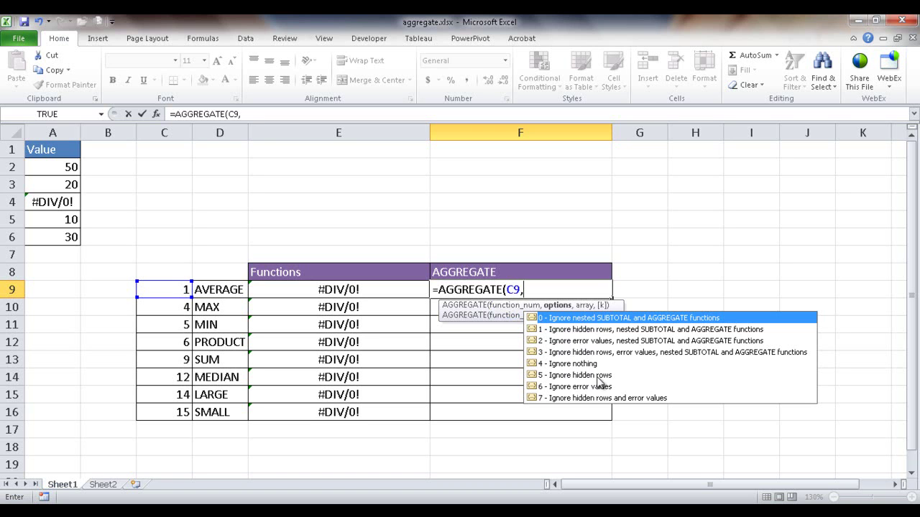
left_click(558, 400)
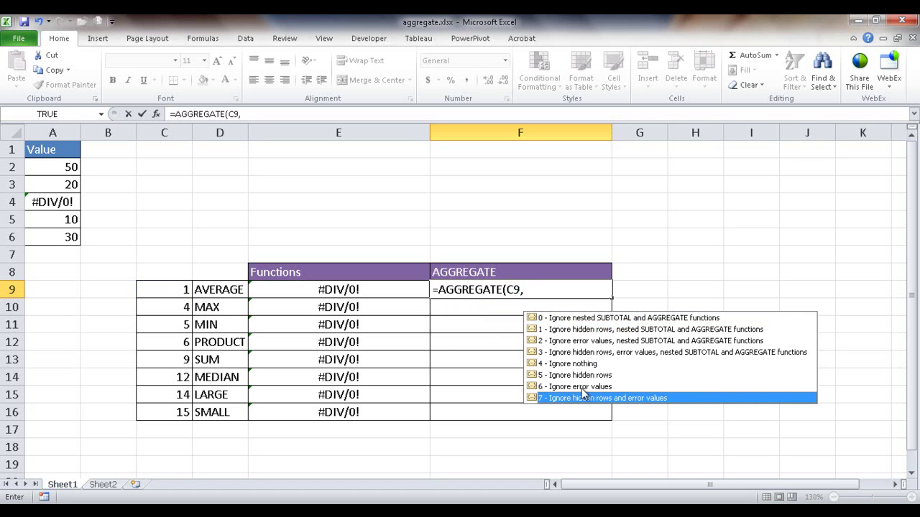
Add option 7 and the absolute range $A$2:$A$6 to build =AGGREGATE(C9,7,$A$2:$A$6)
double_click(562, 399)
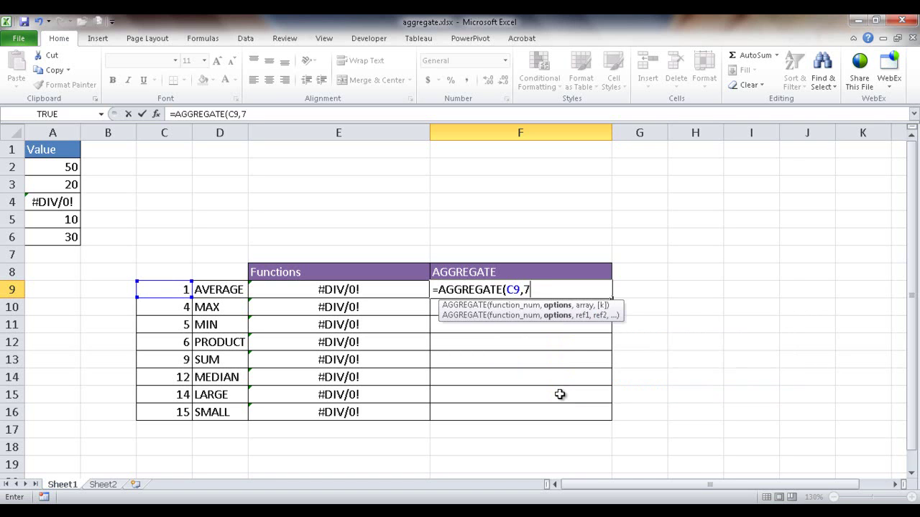
type(",")
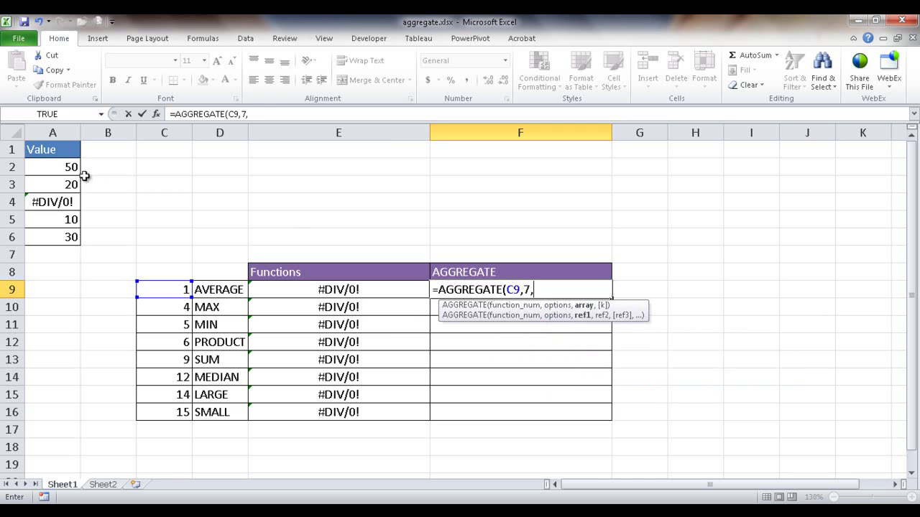
left_click_drag(58, 168, 53, 233)
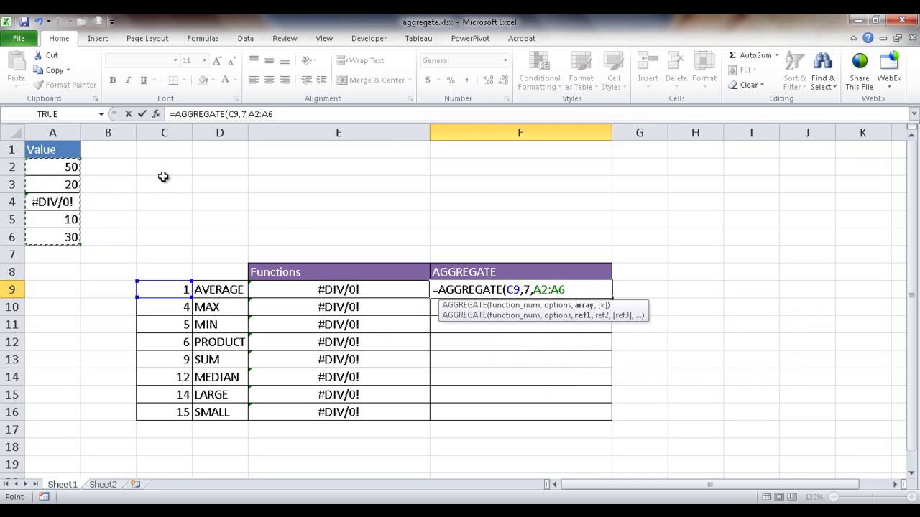
left_click(255, 114)
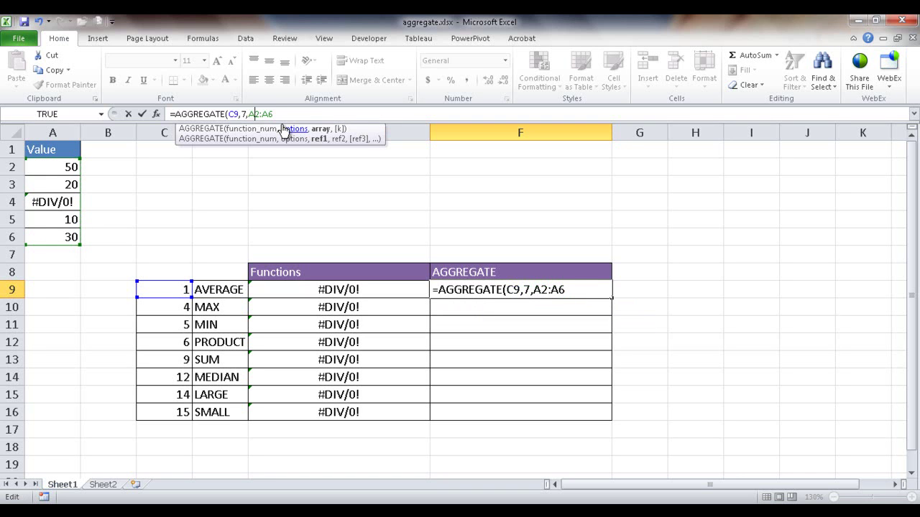
key("F4")
left_click(277, 113)
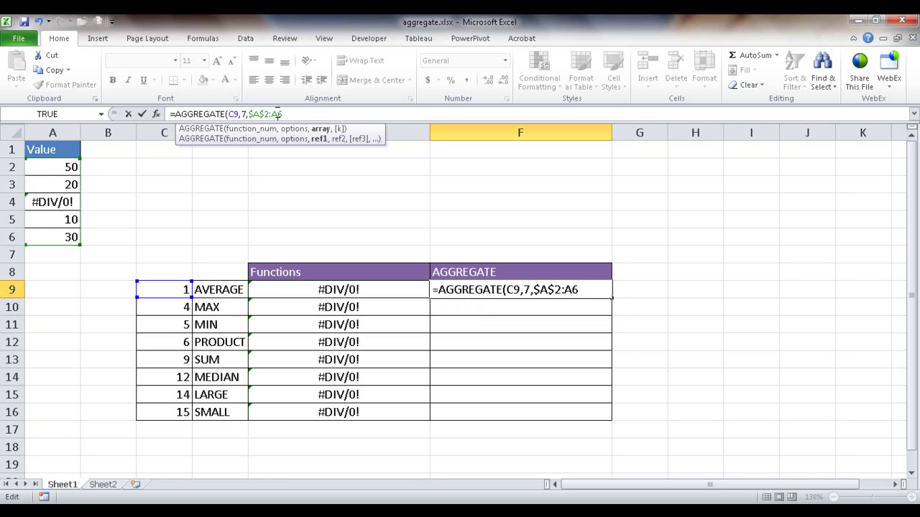
key("F4")
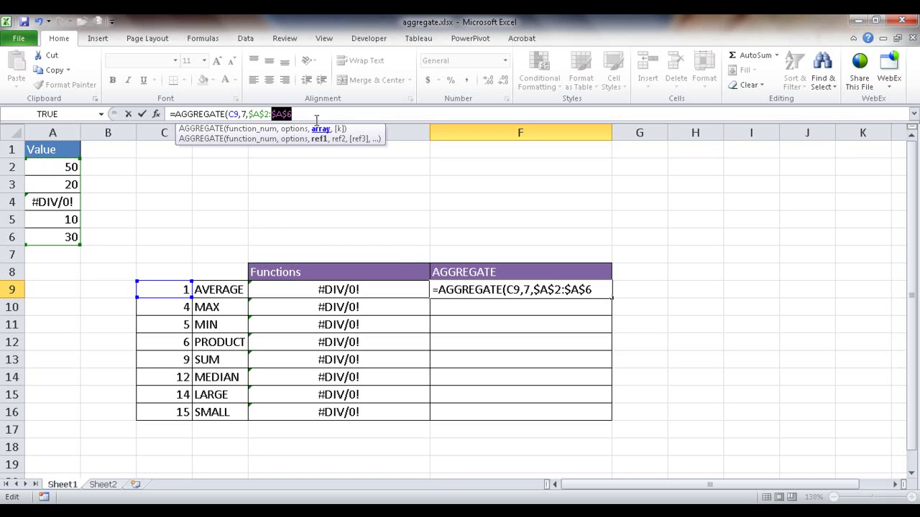
left_click(309, 111)
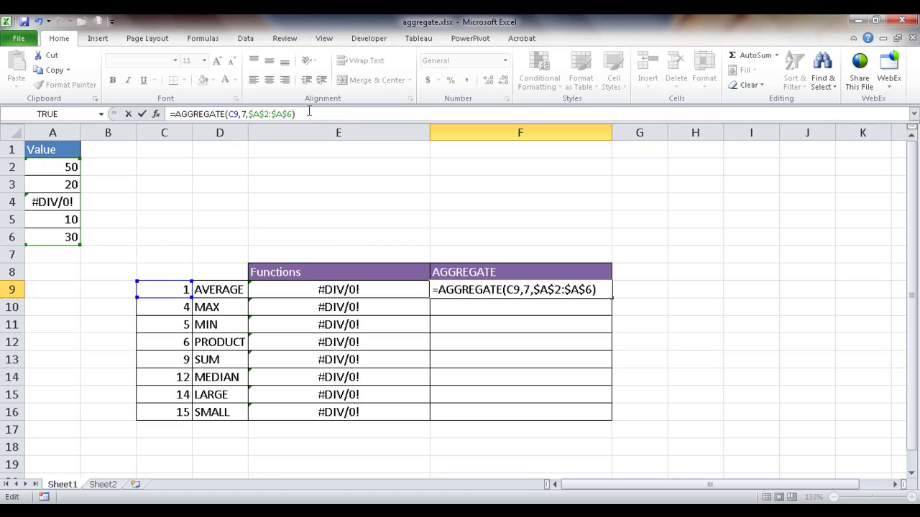
Enter the F9 formula, returning 27.5, and verify it against A2:A3 and A5:A6 in the status bar
key("ctrl+Return")
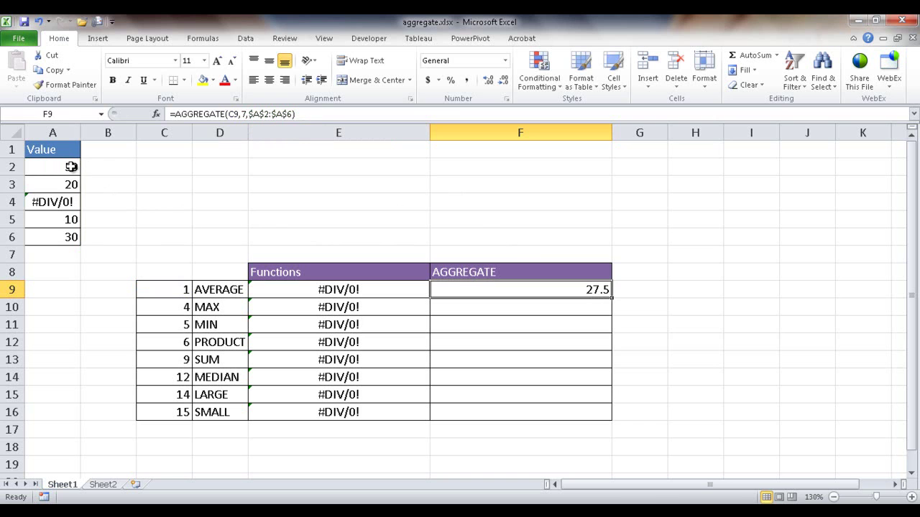
left_click_drag(71, 167, 72, 184)
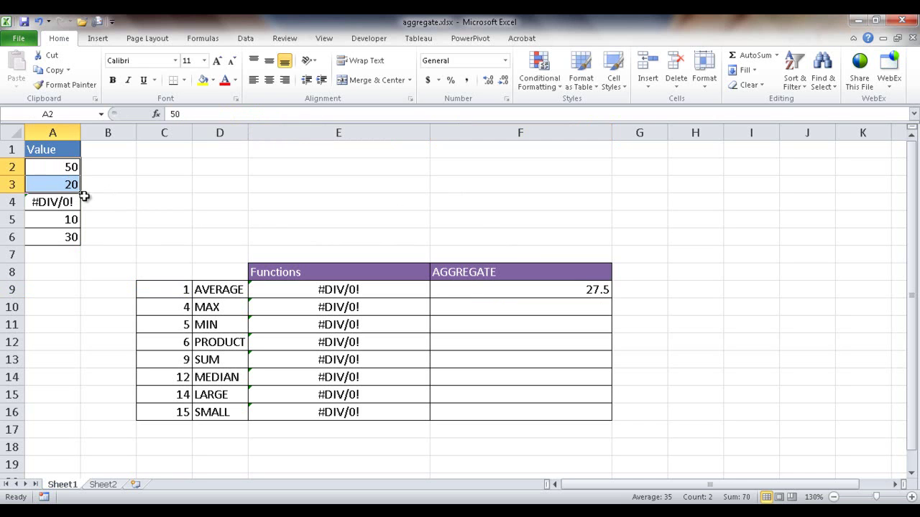
left_click_drag(72, 218, 64, 234, "ctrl")
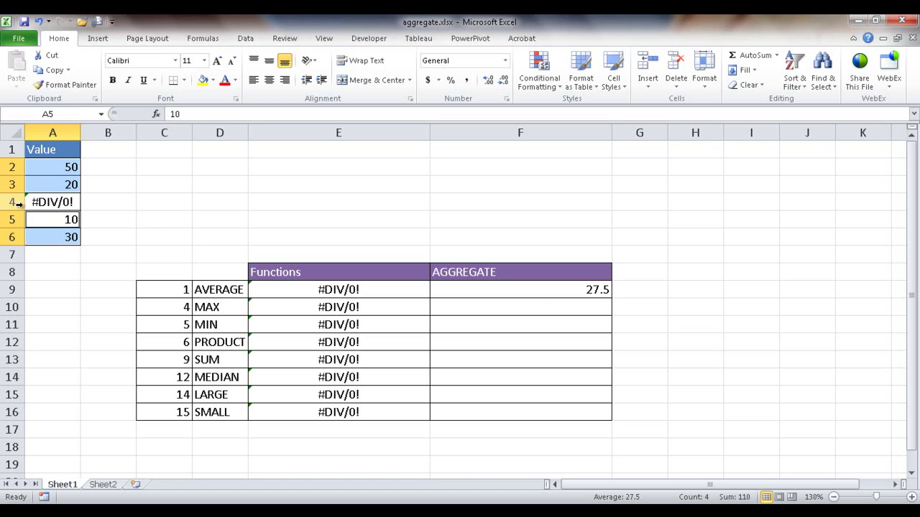
left_click(522, 289)
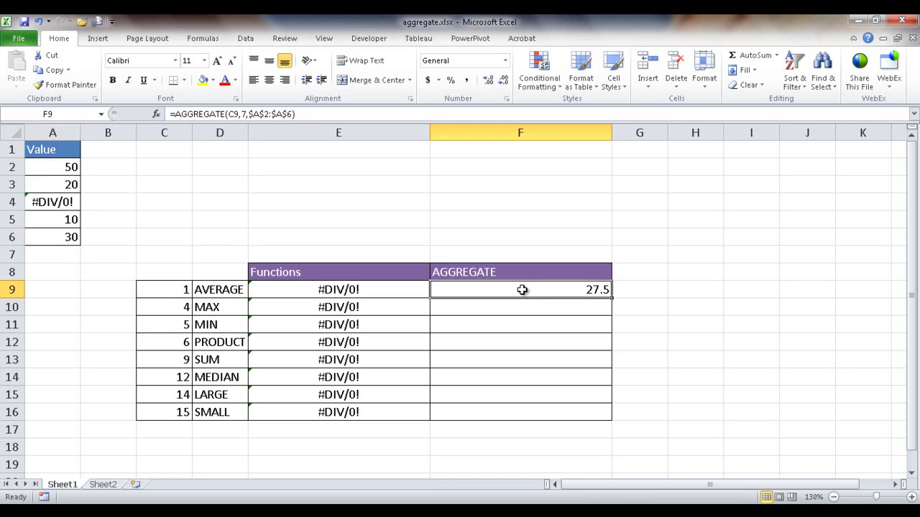
Fill the F9 formula down to F16 and scan the results in F10:F14
double_click(613, 298)
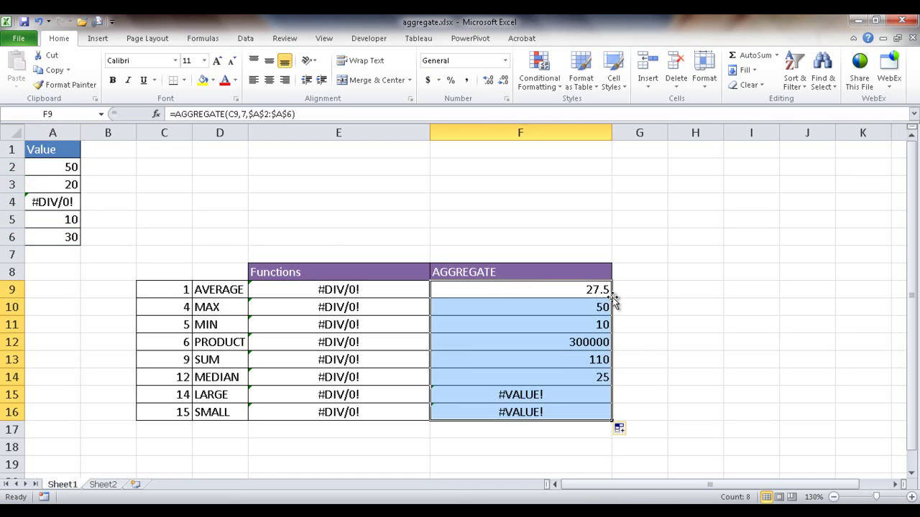
left_click(528, 310)
left_click(531, 328)
left_click(530, 342)
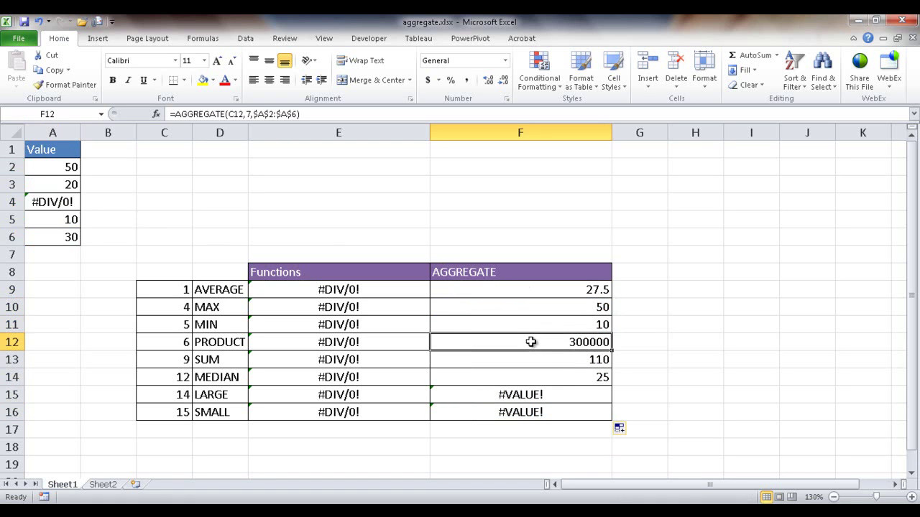
left_click(531, 359)
left_click(533, 373)
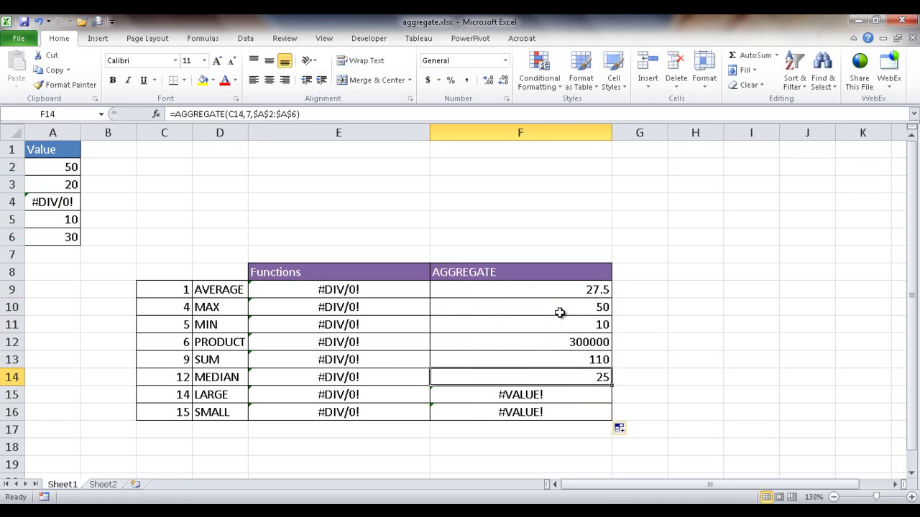
Review the MAX, MIN, PRODUCT, SUM and MEDIAN formulas, then select F15's #VALUE! LARGE result
left_click(560, 312)
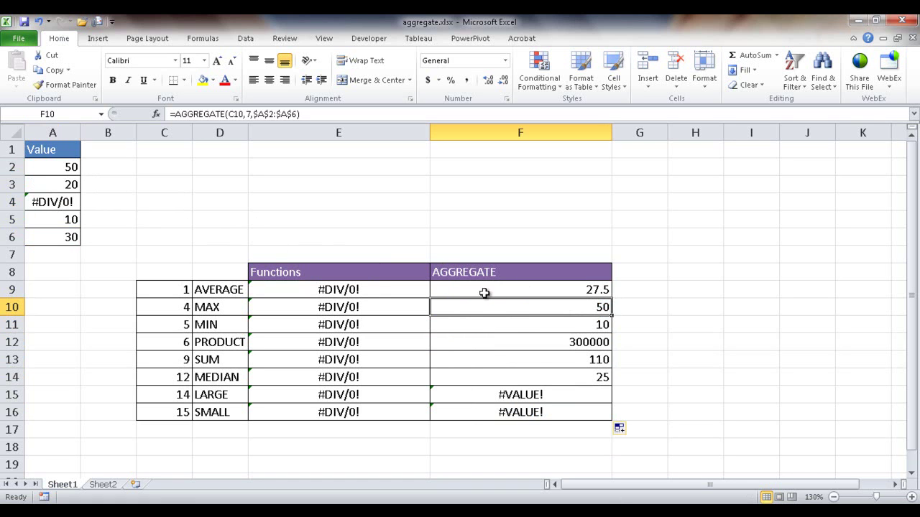
left_click(524, 325)
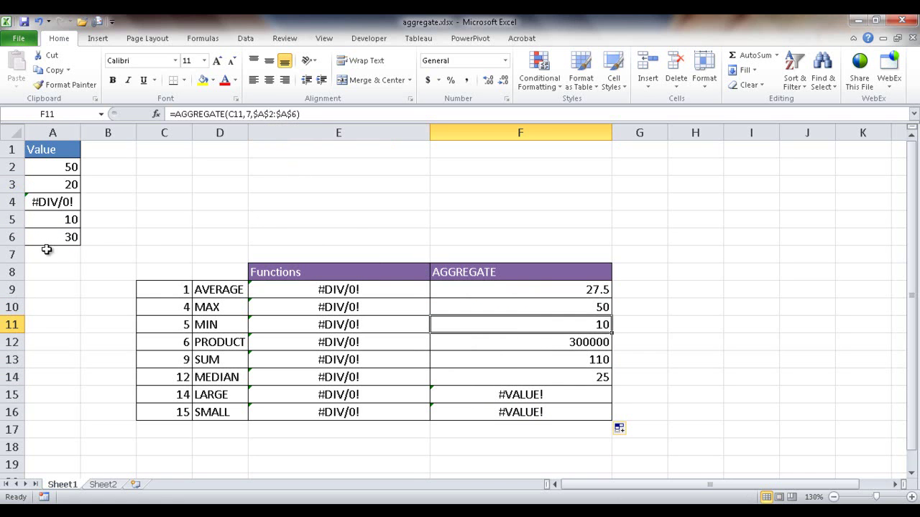
left_click(589, 342)
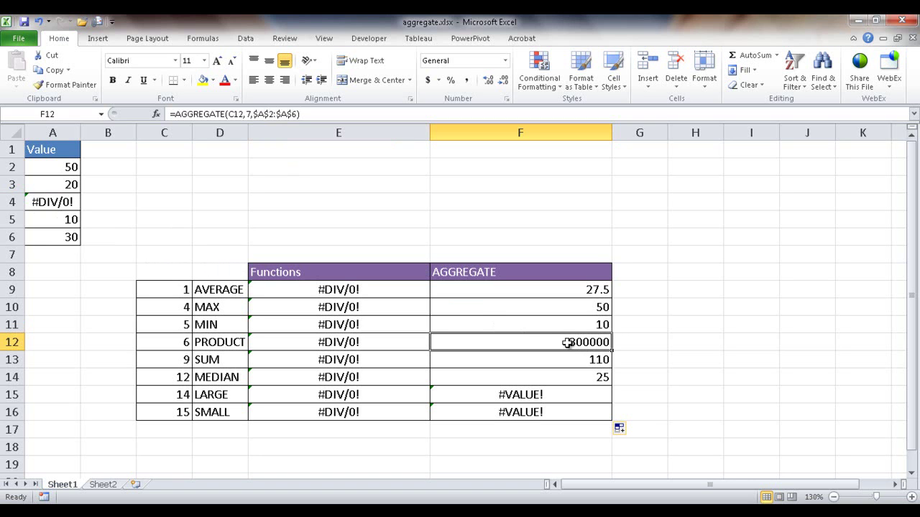
left_click(585, 363)
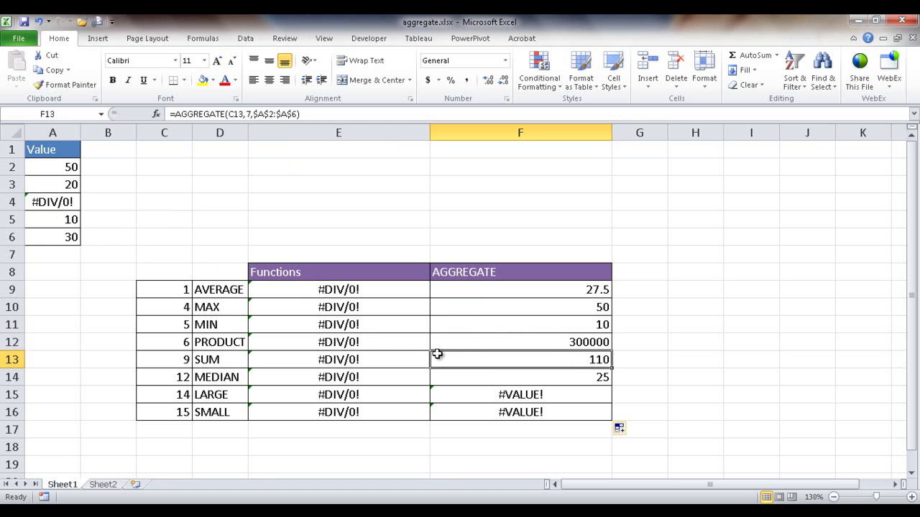
left_click(549, 378)
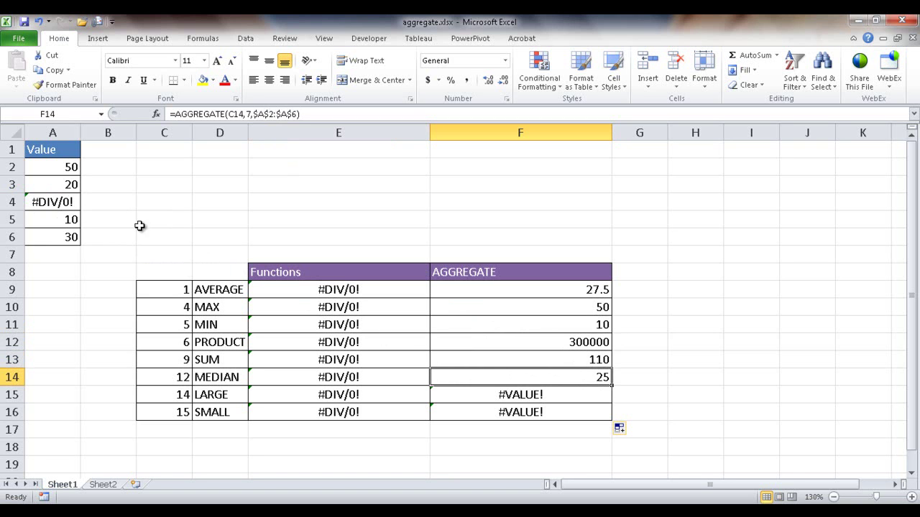
left_click(560, 398)
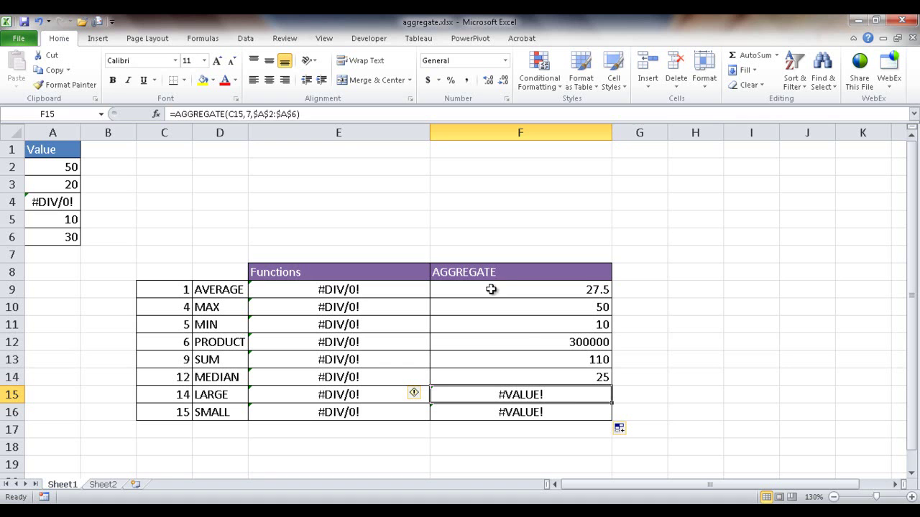
Edit F15's formula to end with ,2) so LARGE returns 30
left_click(313, 115)
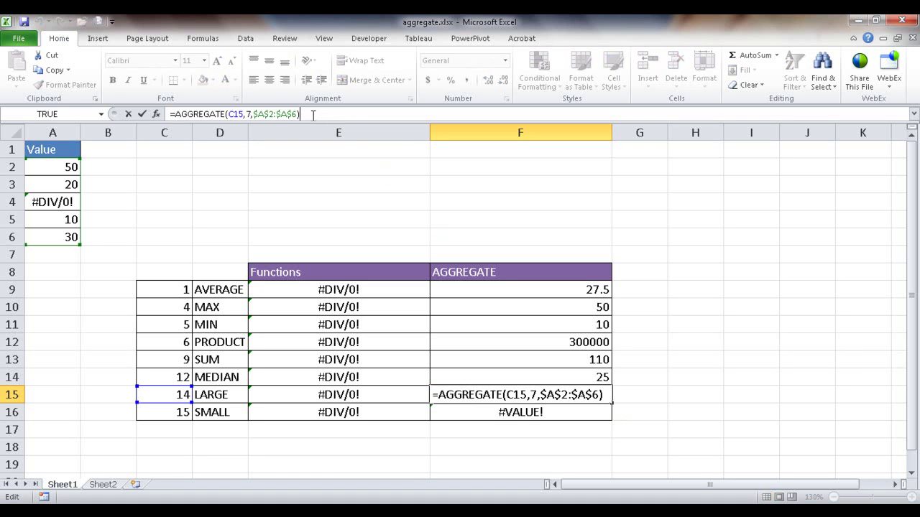
key("BackSpace")
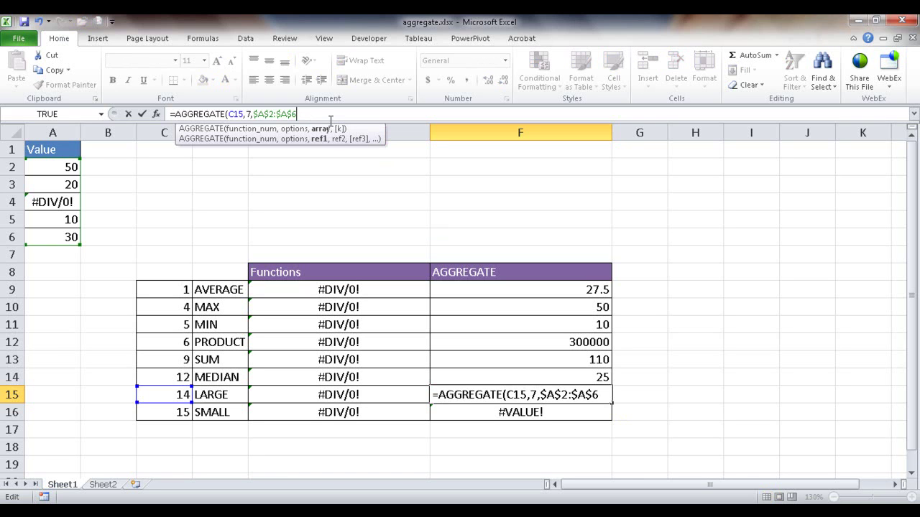
type(",2")
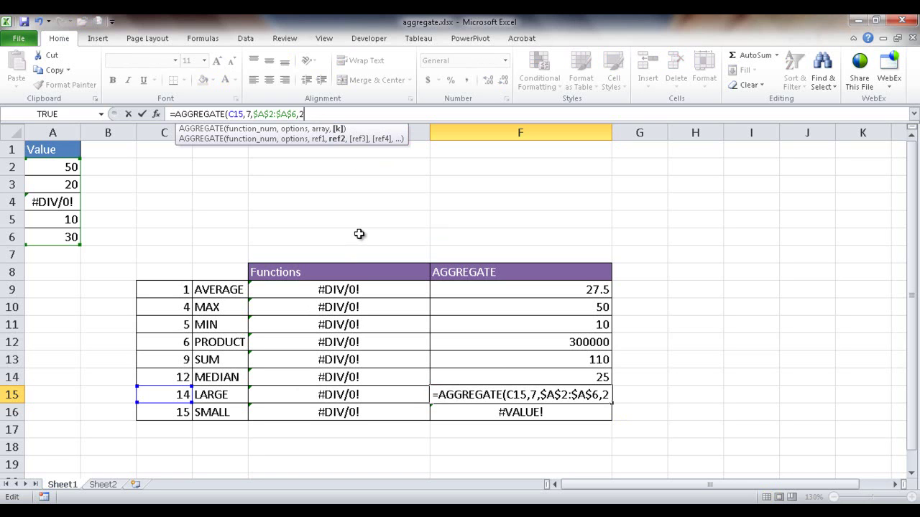
type(")")
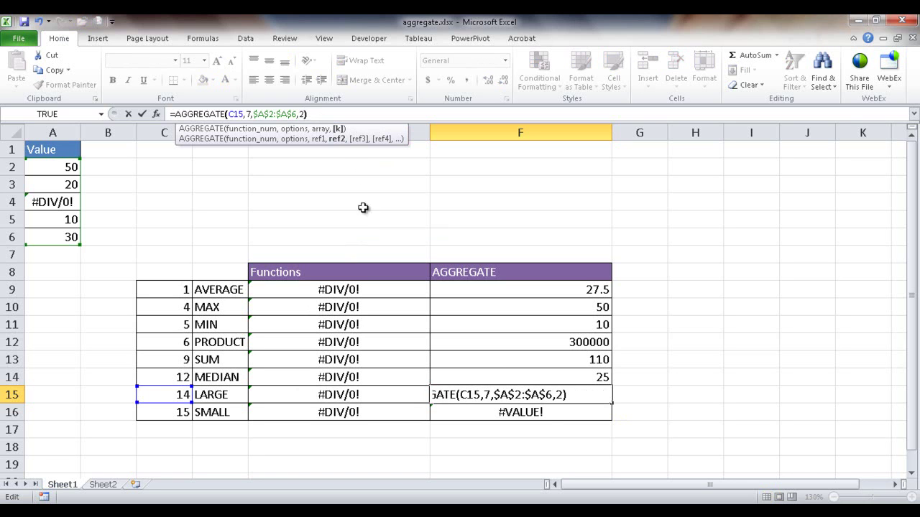
key("Return")
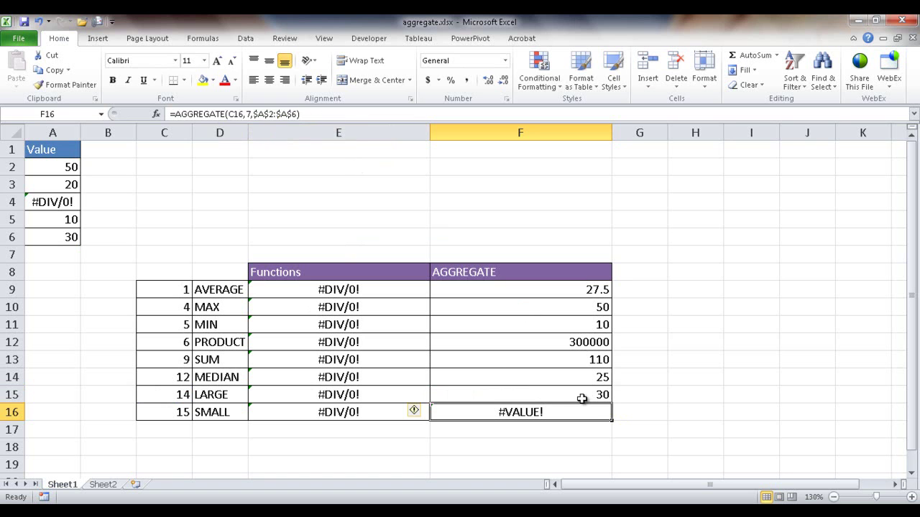
Edit F16's formula to end with ,2) so SMALL returns 20
left_click(313, 114)
key("BackSpace")
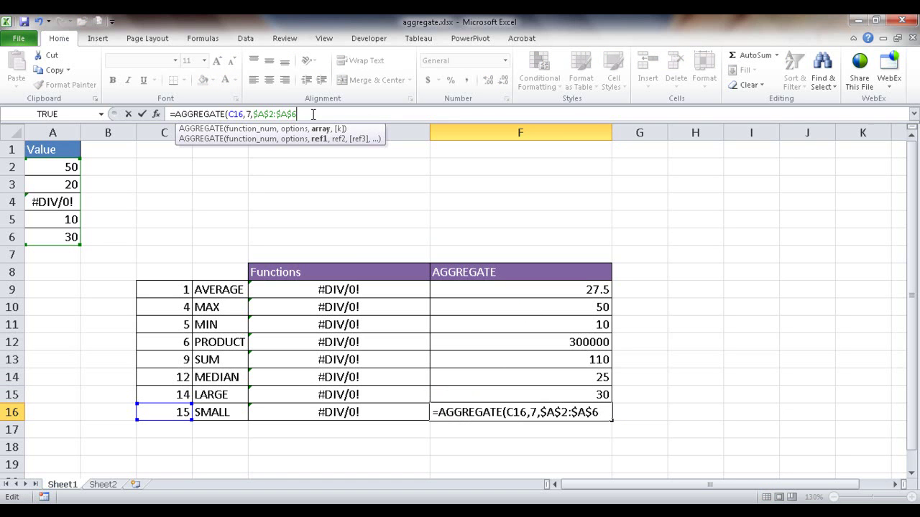
type(",")
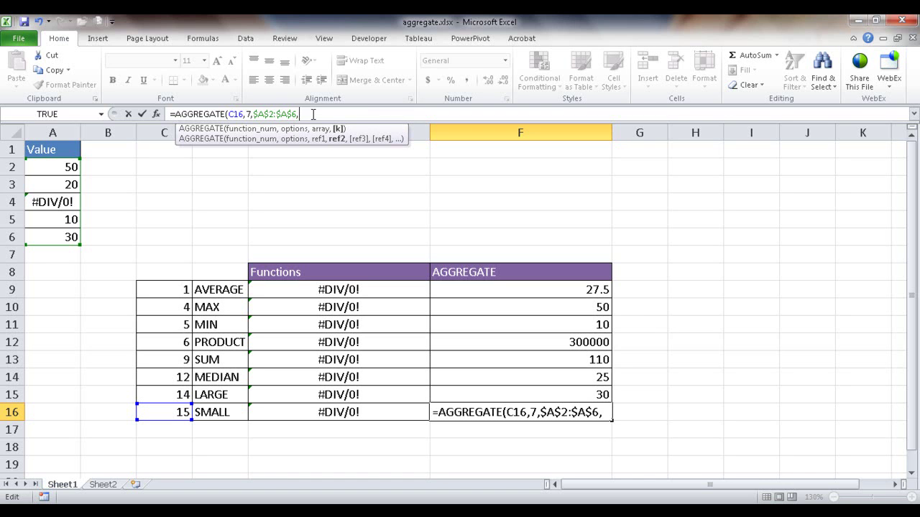
type("2)")
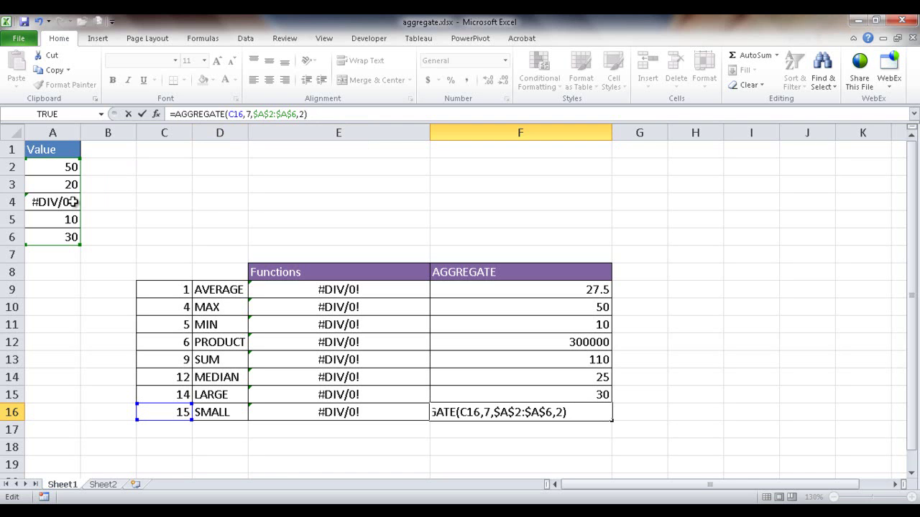
key("Return")
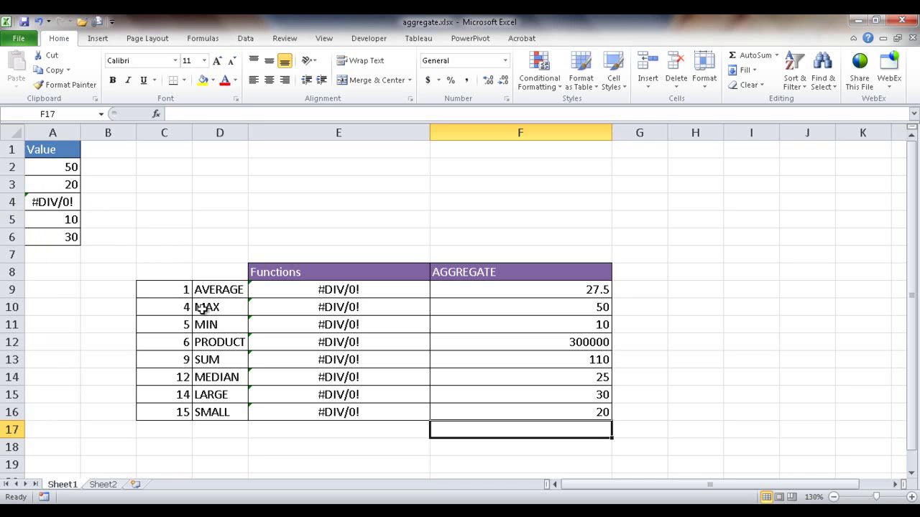
left_click(286, 291)
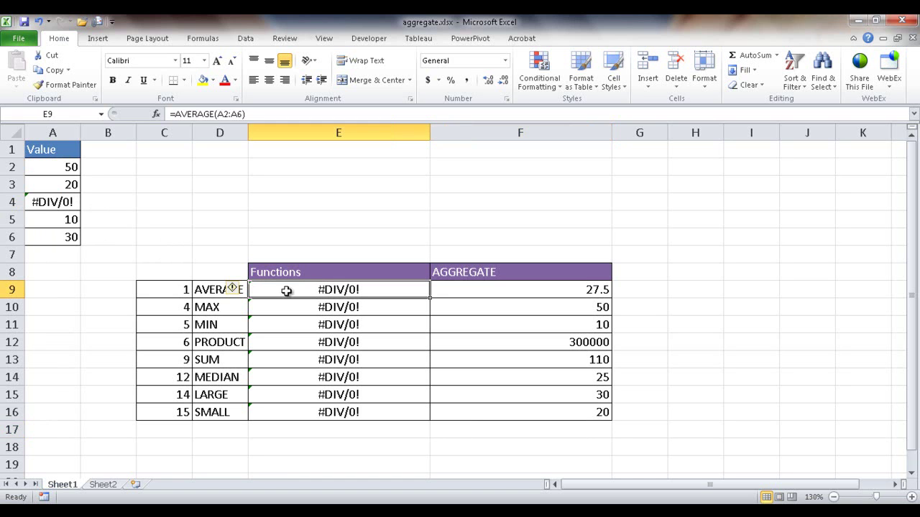